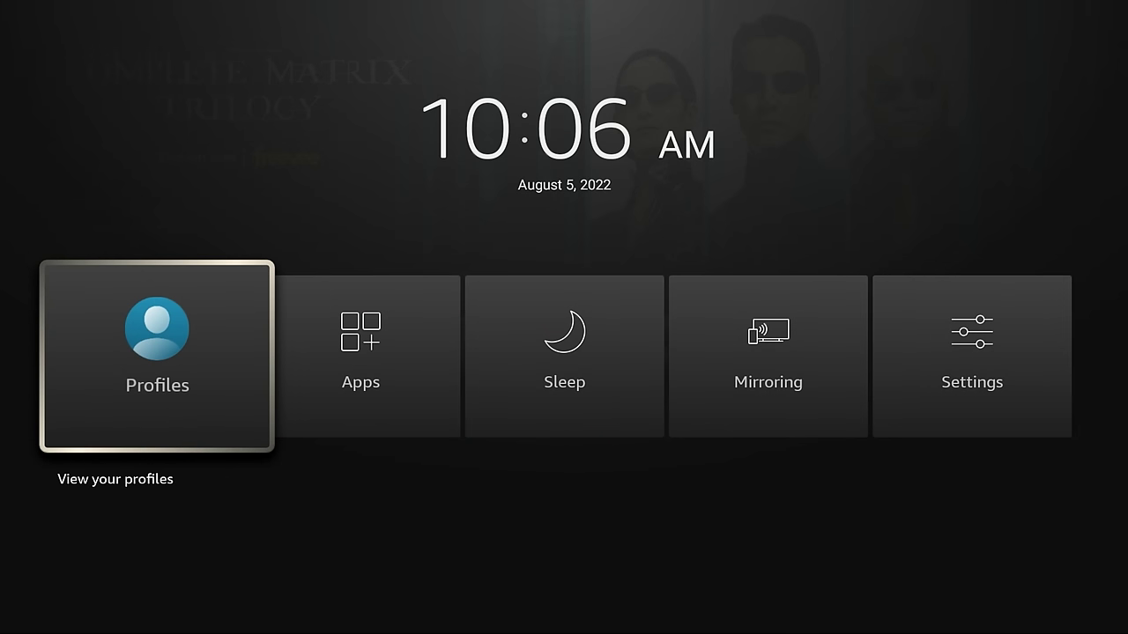
Step: Look through the quick-access shortcuts from Profiles to Settings and back, and open the profile selection screen
key("Right")
key("Right")
key("Right")
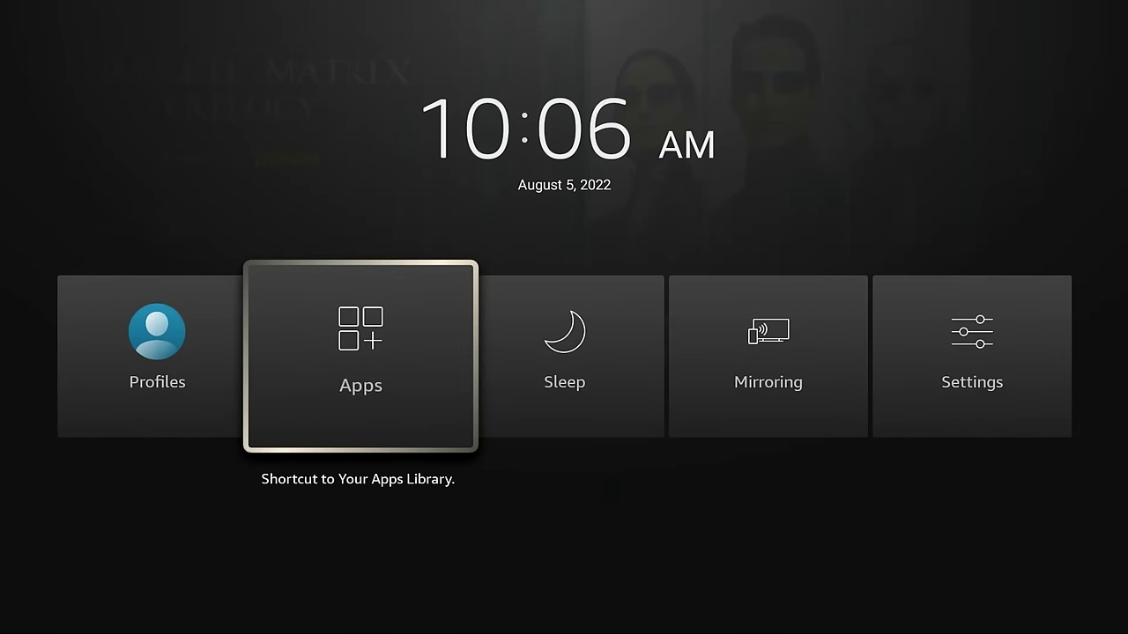
key("Right")
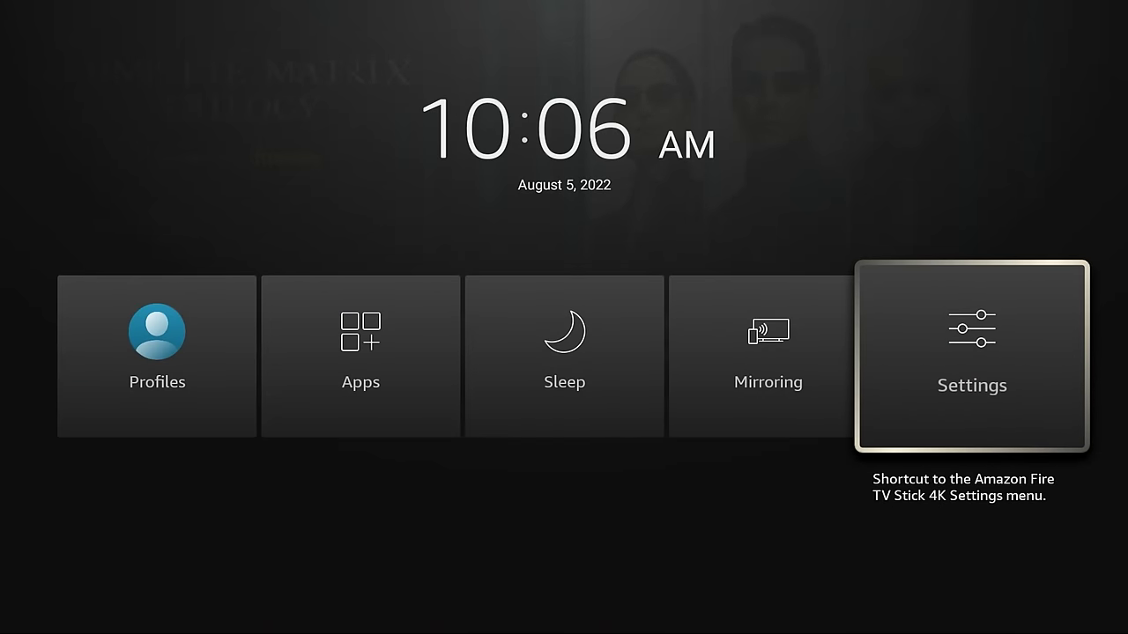
key("Left")
key("Left")
key("Left")
key("Left")
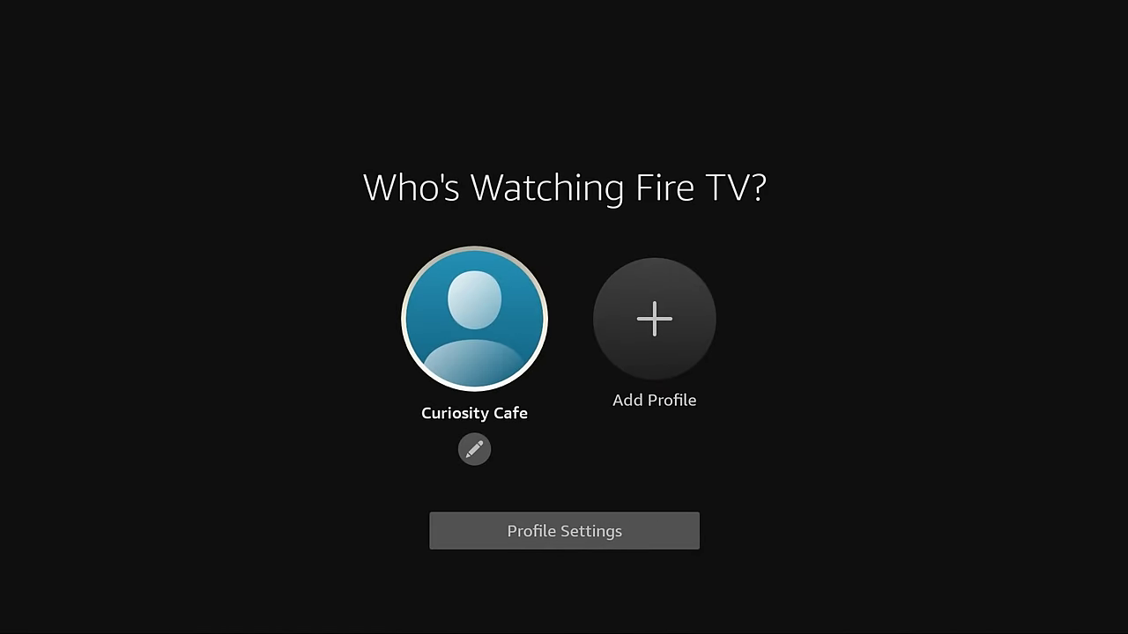
Step: Look over the existing profile and the Add Profile option on the profile selection screen
key("Right")
key("Left")
key("Right")
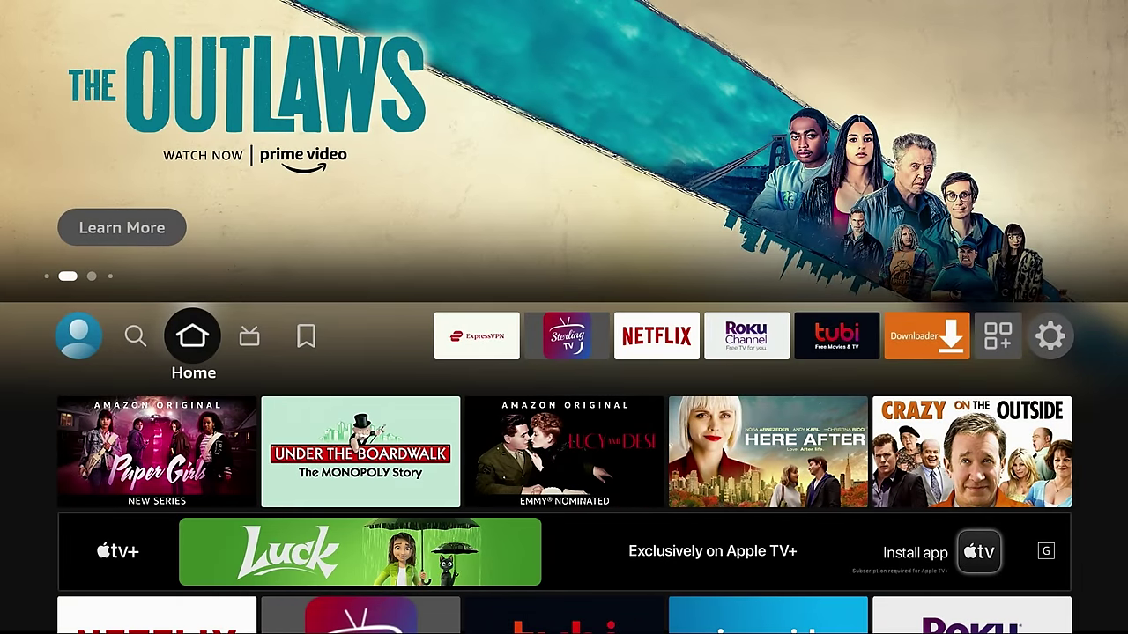
Step: Open the apps library from the quick-access shortcuts and look through the installed apps and channels
key("Home")
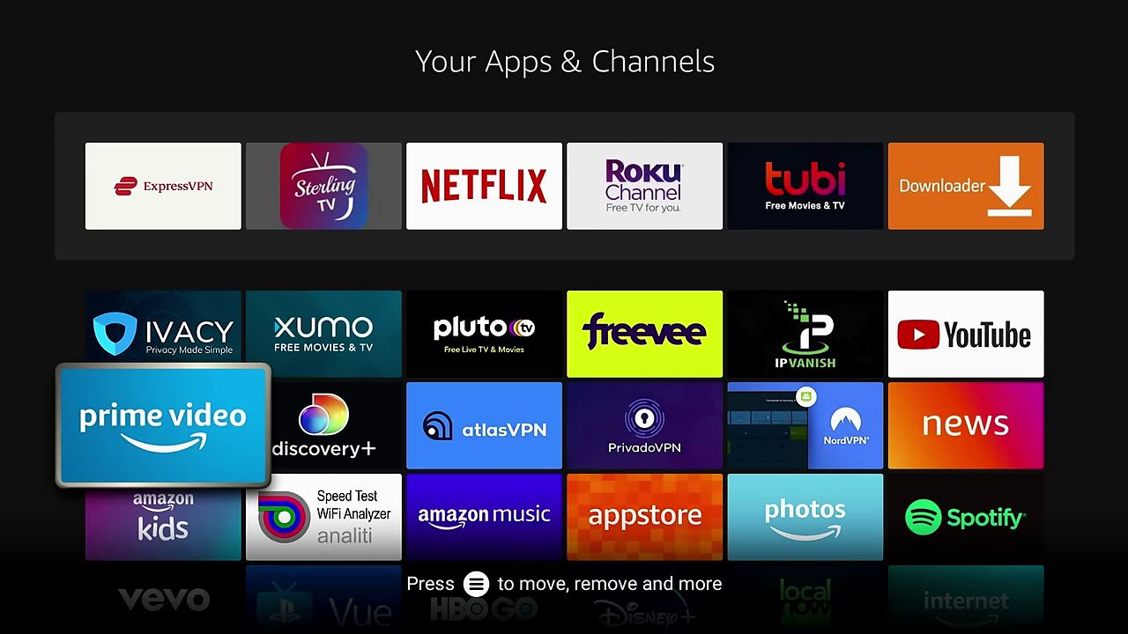
key("Right")
key("Right")
key("Right")
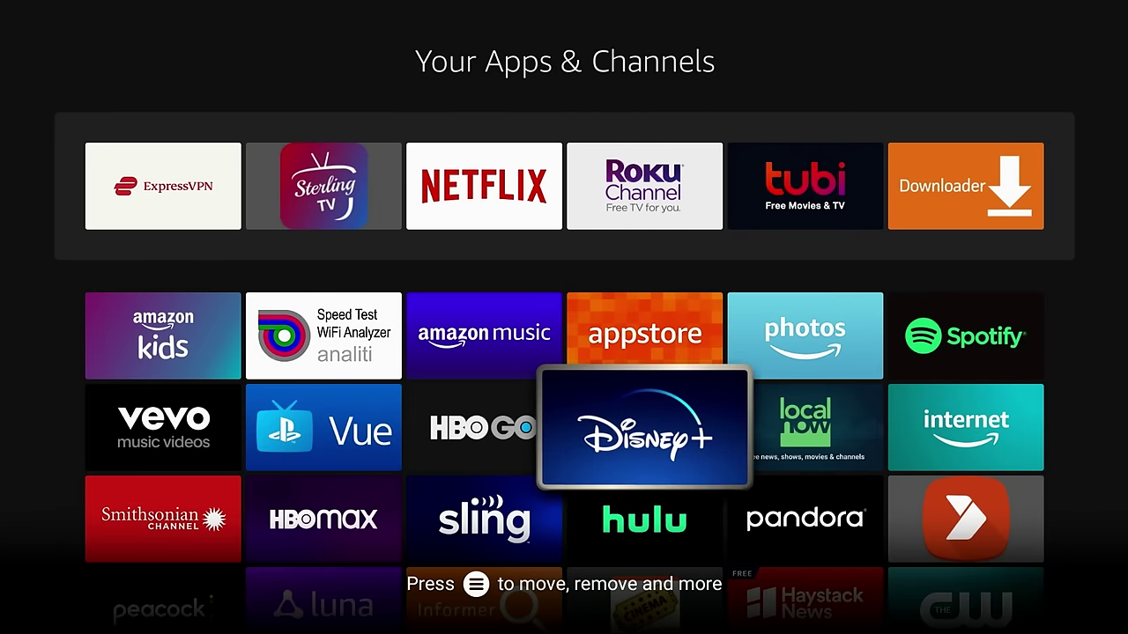
key("Left")
key("Up")
key("Up")
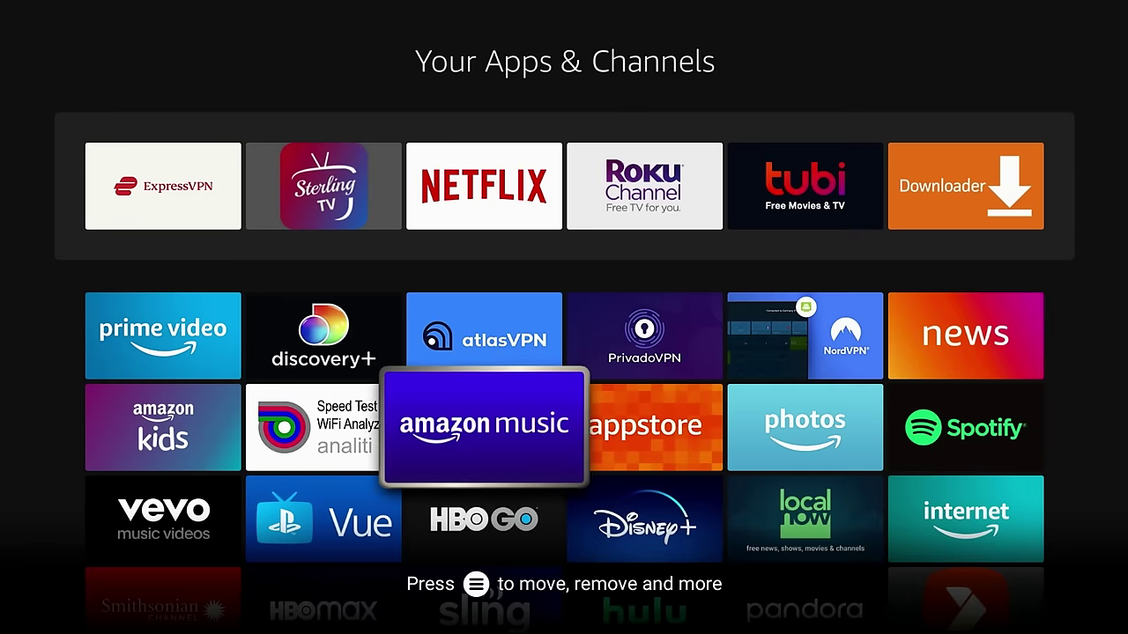
key("Up")
key("Right")
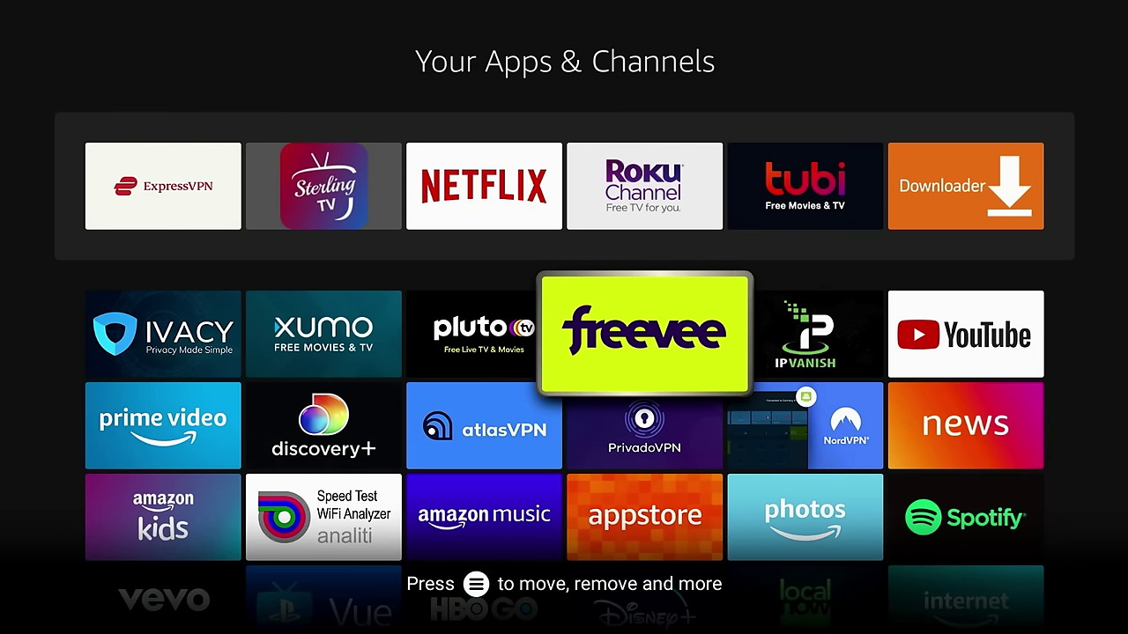
Step: Return to the home screen and start Mirroring from the quick-access shortcuts
key("Home")
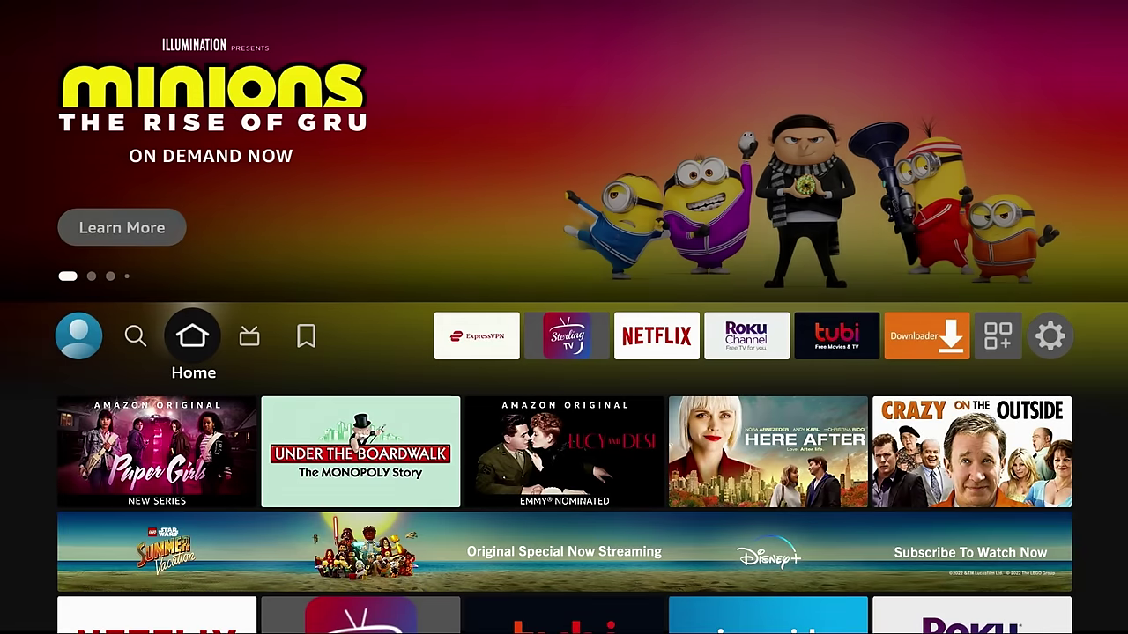
key("Home")
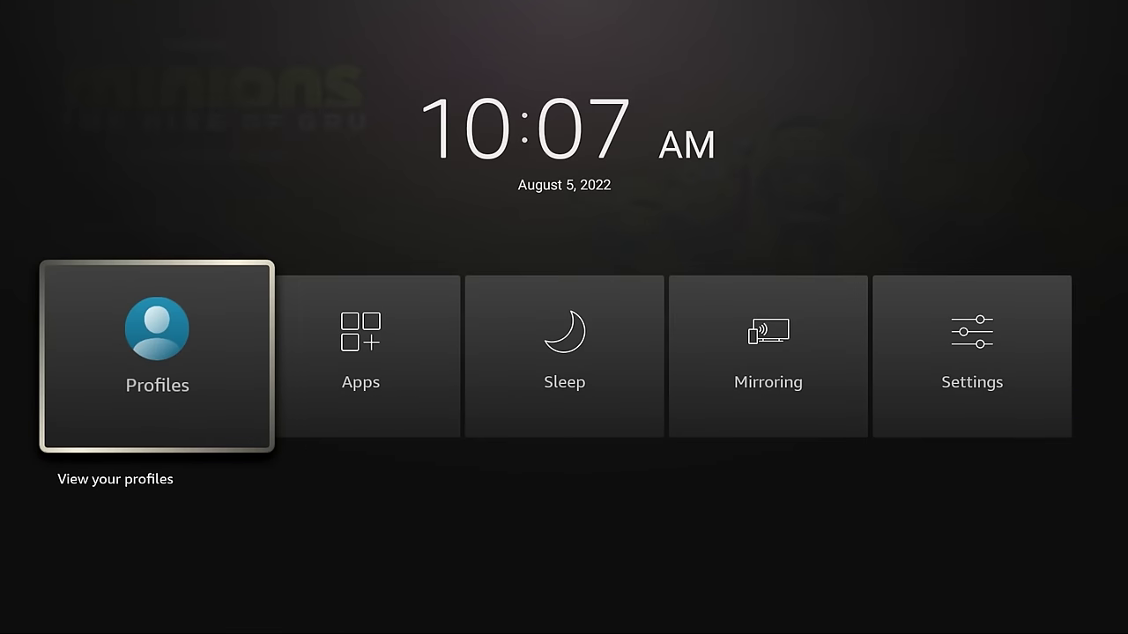
key("Right")
key("Right")
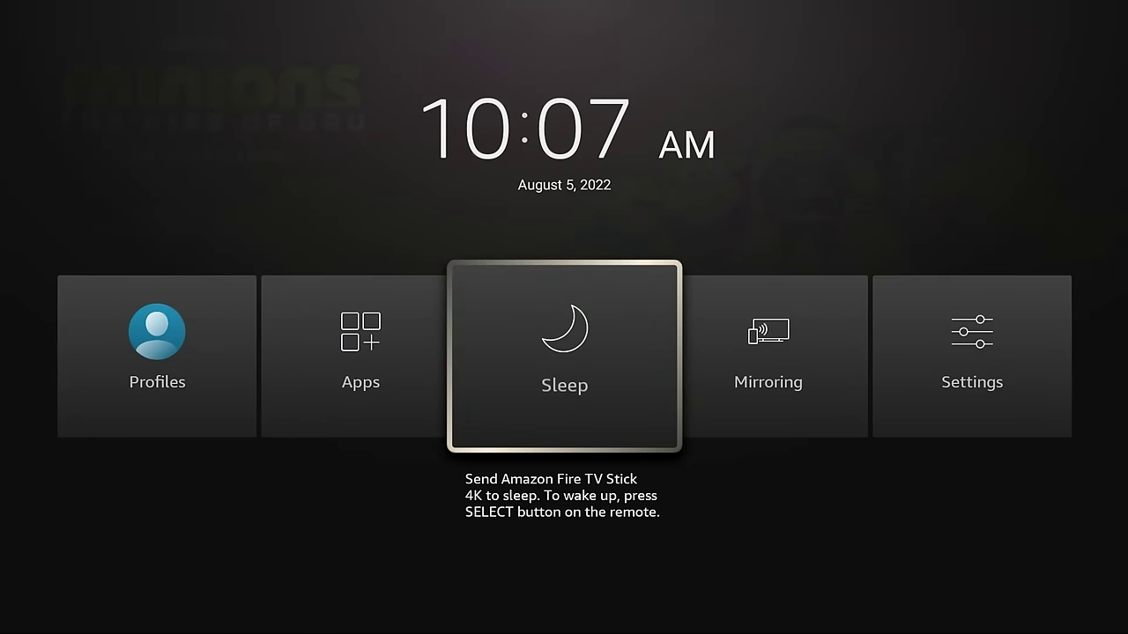
key("Right")
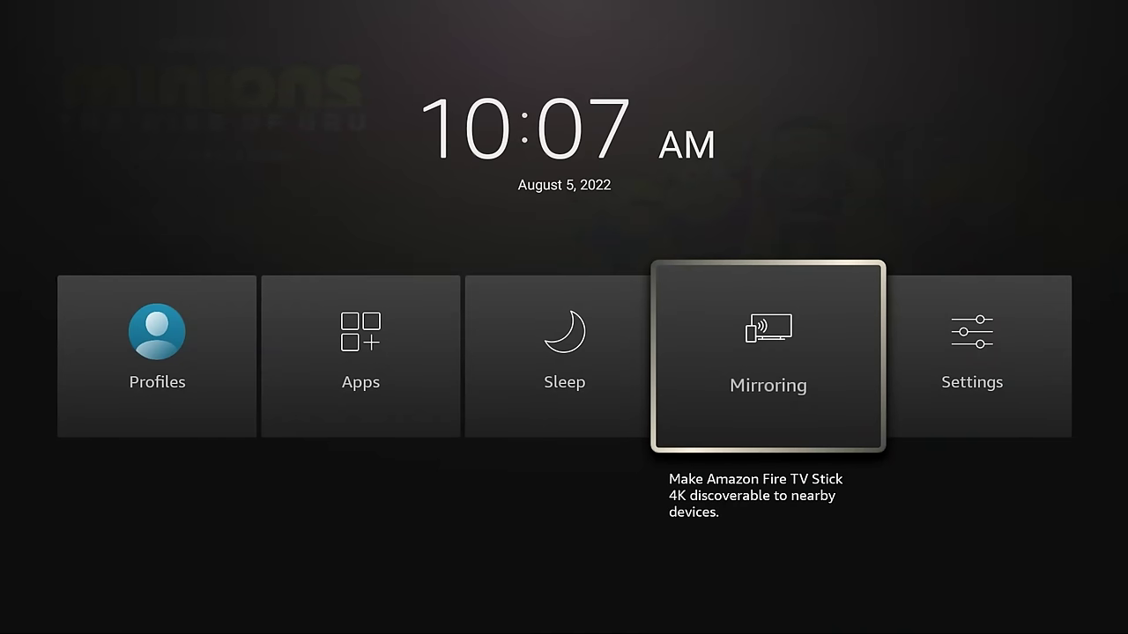
key("Return")
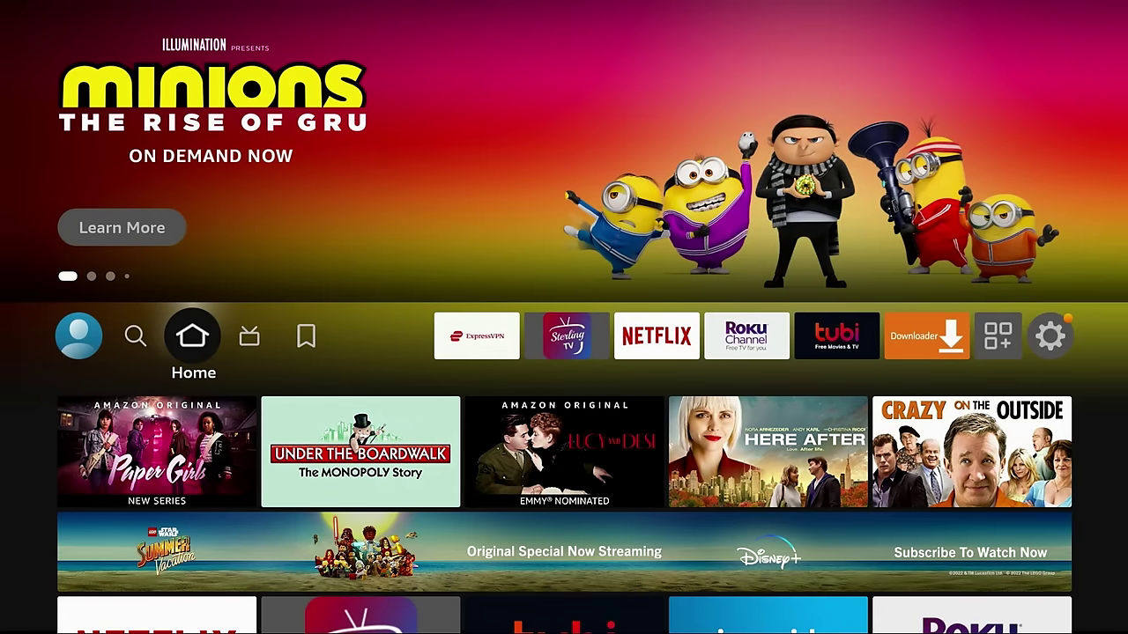
Step: Bring up the quick-access shortcuts from the home screen and open Settings
key("Home")
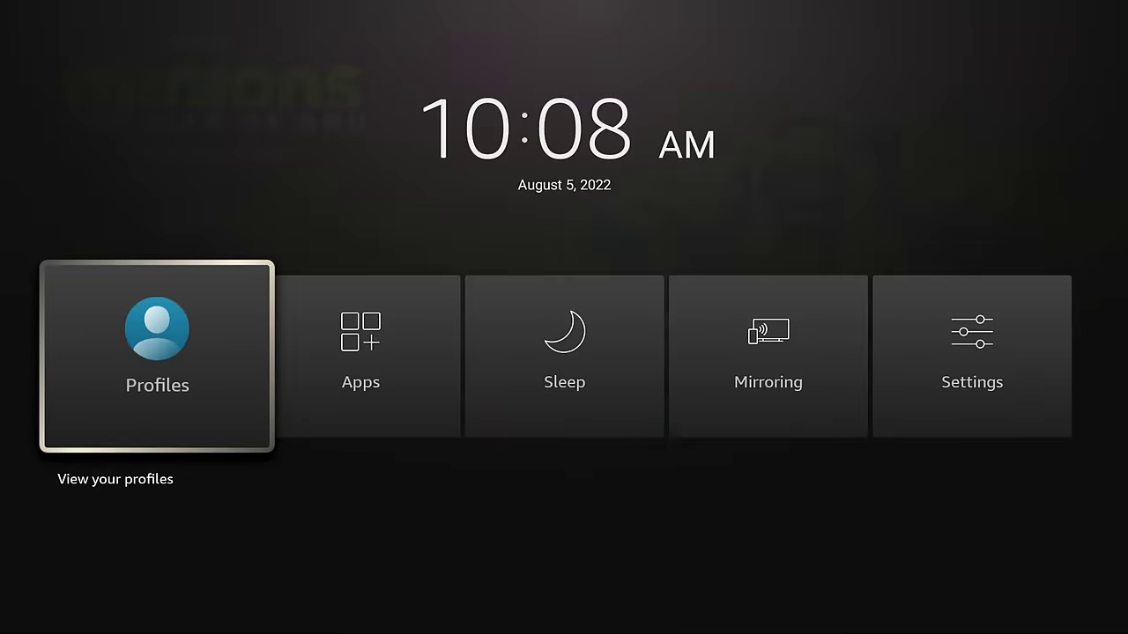
key("Right")
key("Right")
key("Right")
key("Right")
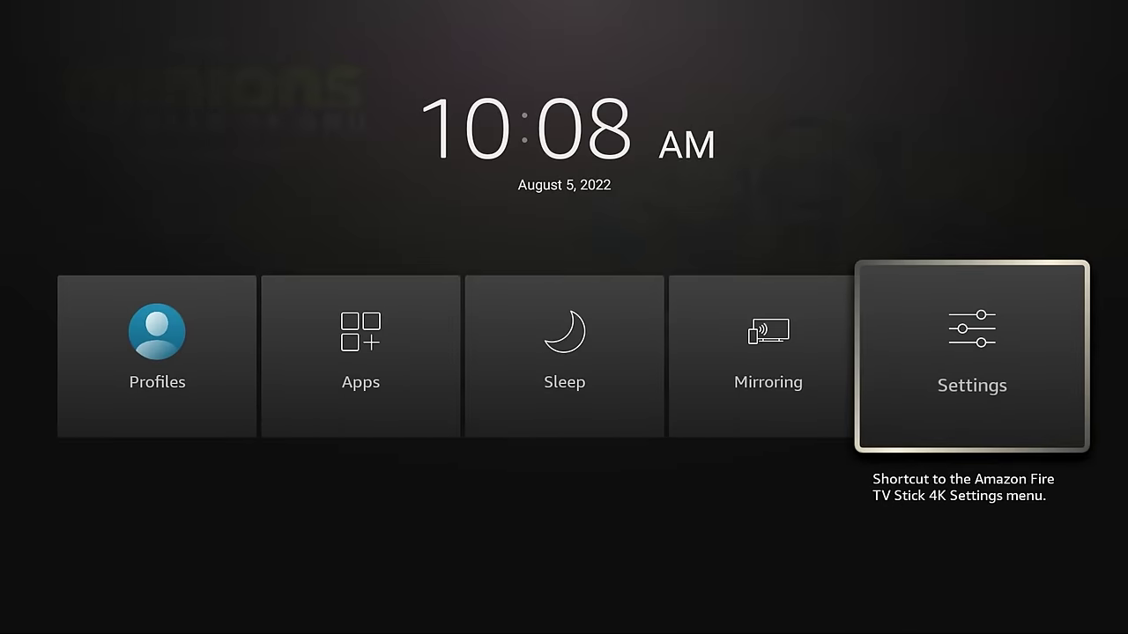
key("Return")
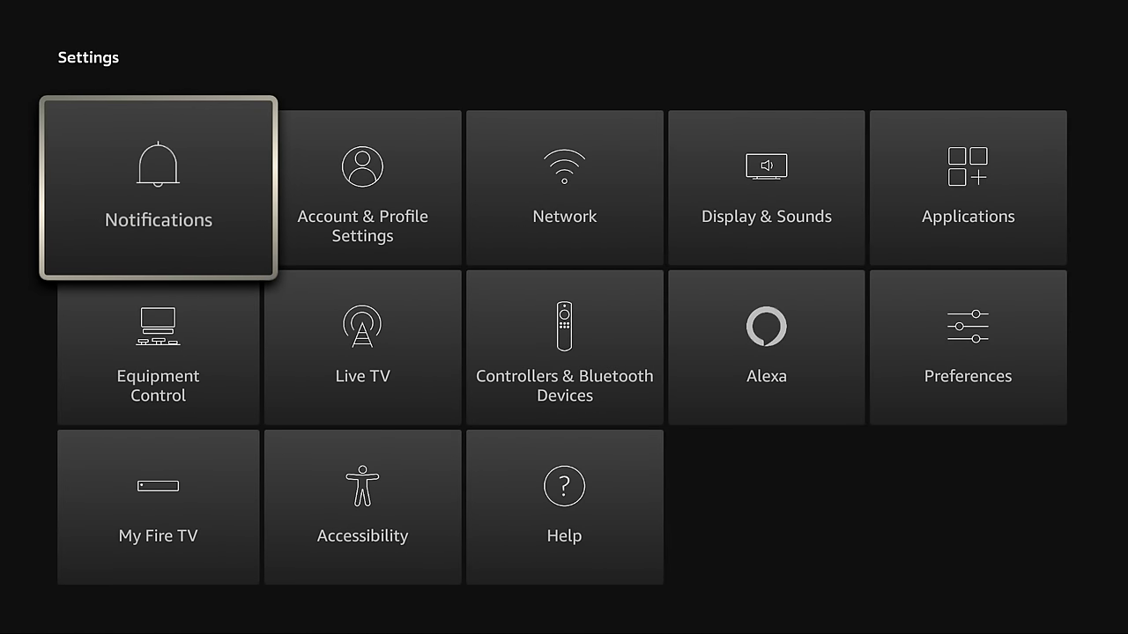
Step: View the Developer options under My Fire TV
key("Down")
key("Down")
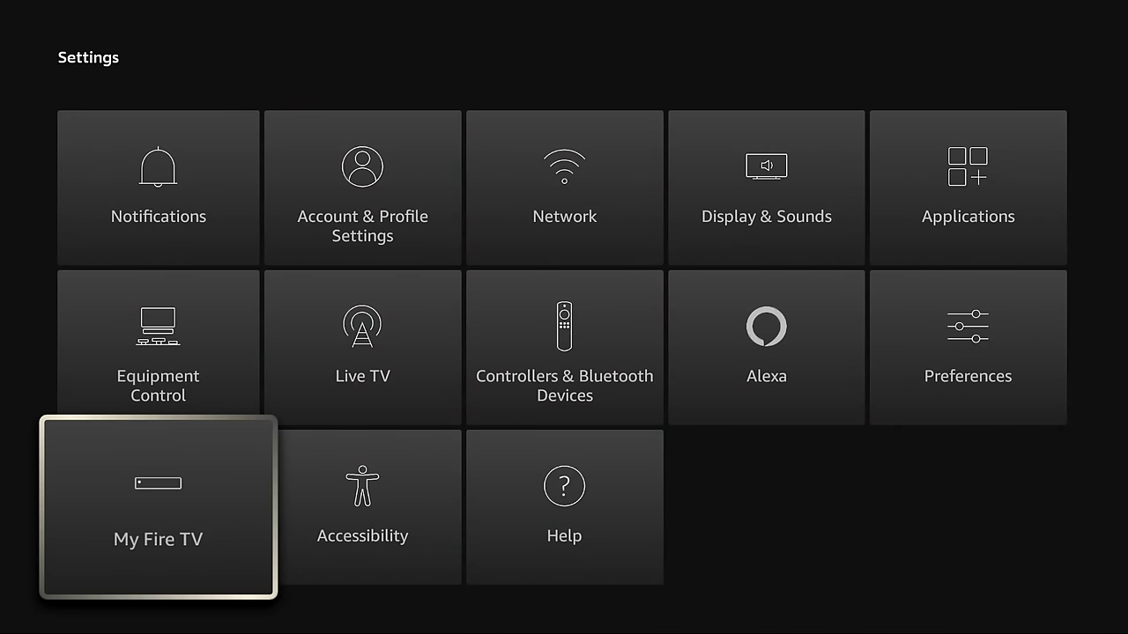
key("Return")
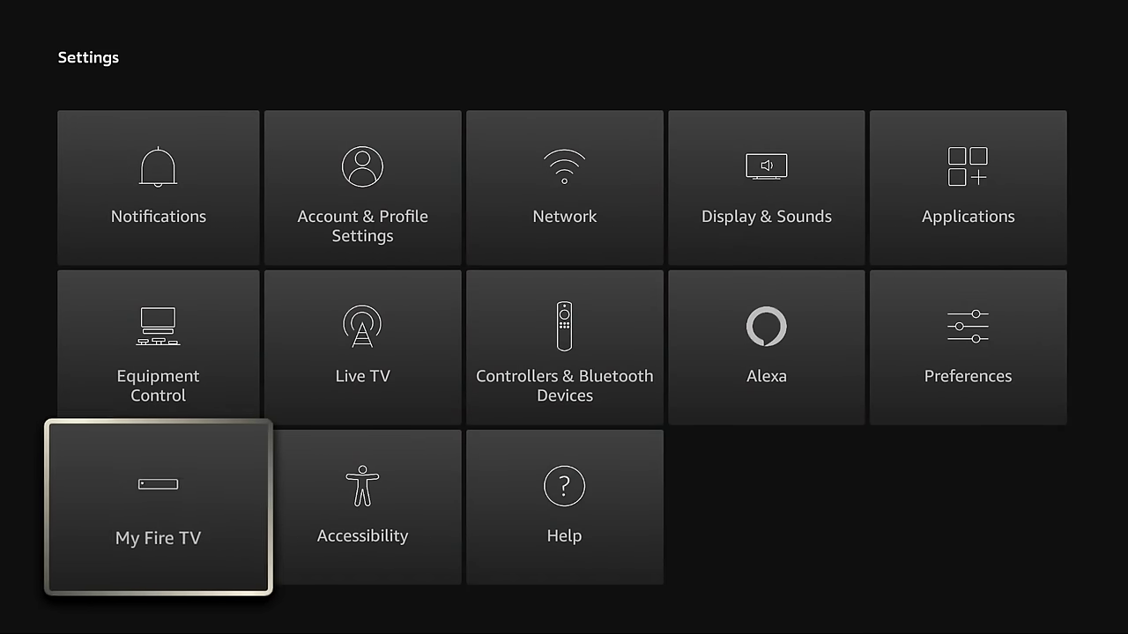
key("Down")
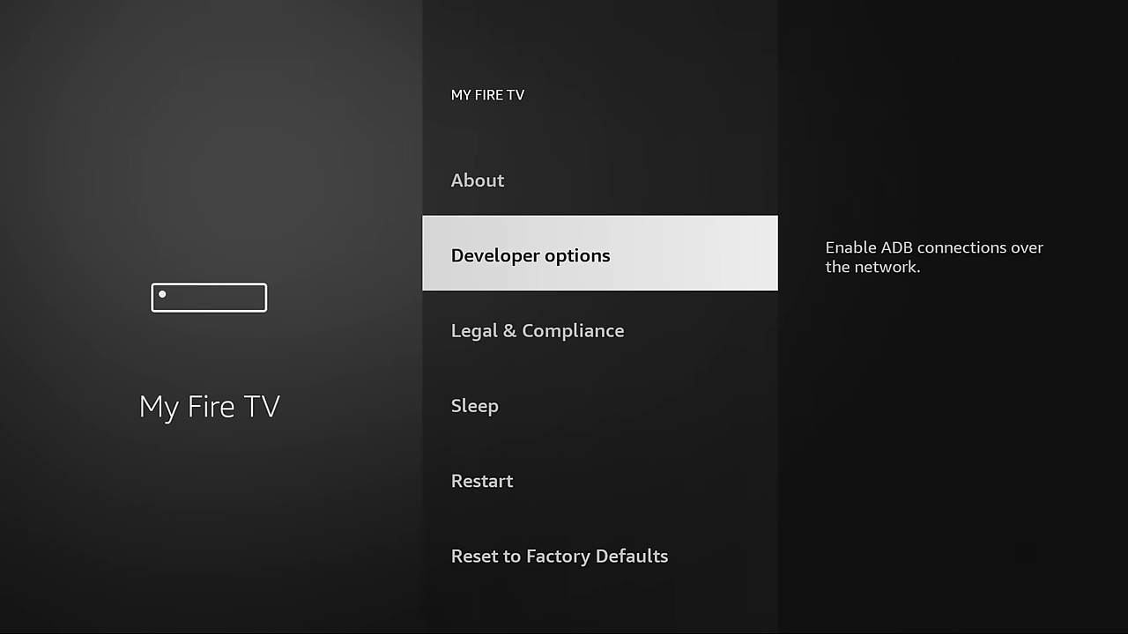
key("Return")
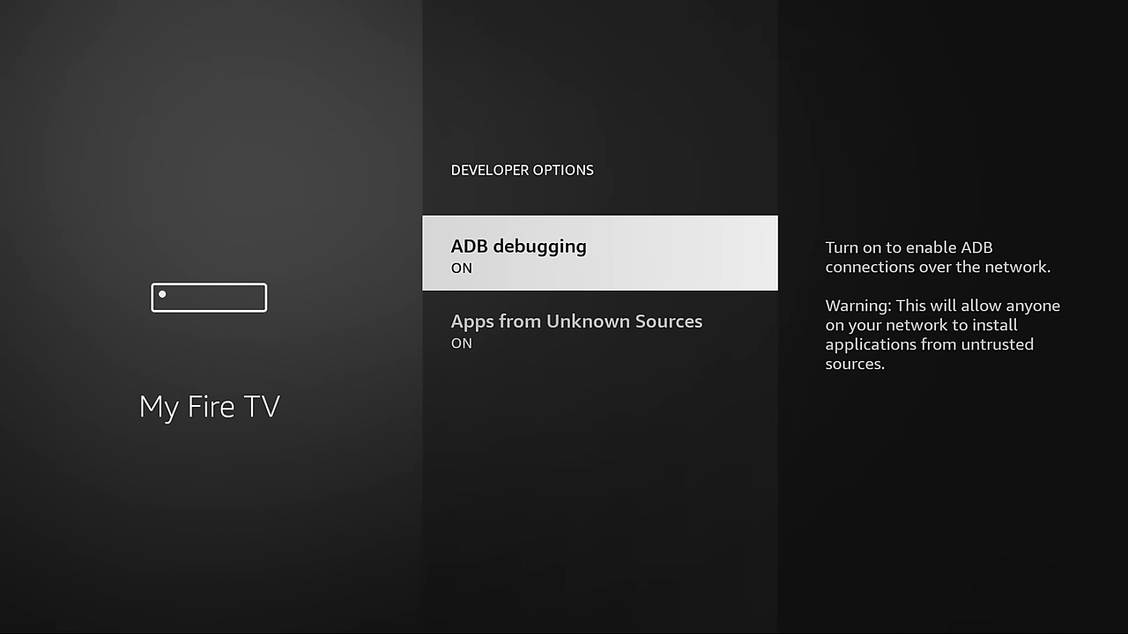
Step: View the device information under About in My Fire TV and return to the Settings overview
key("Escape")
key("Up")
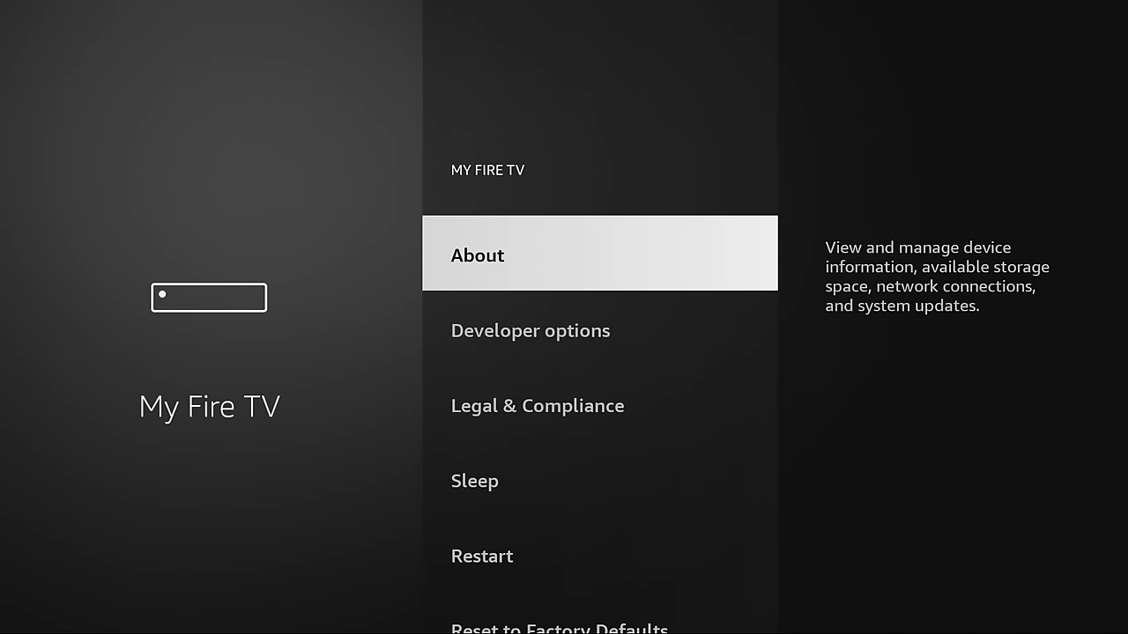
key("Return")
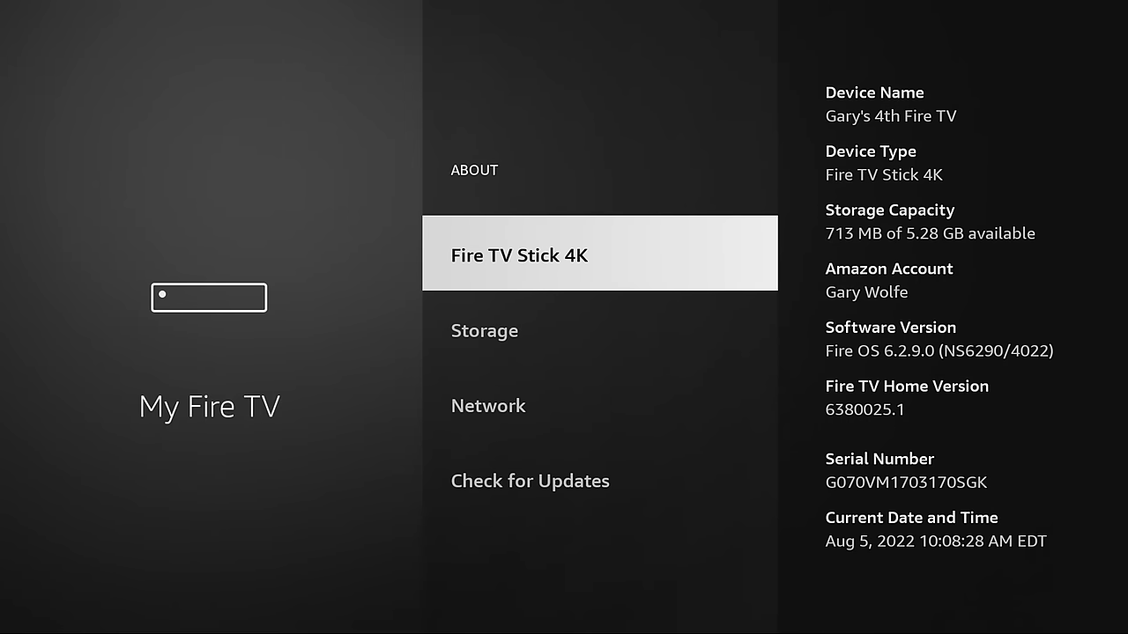
key("Escape")
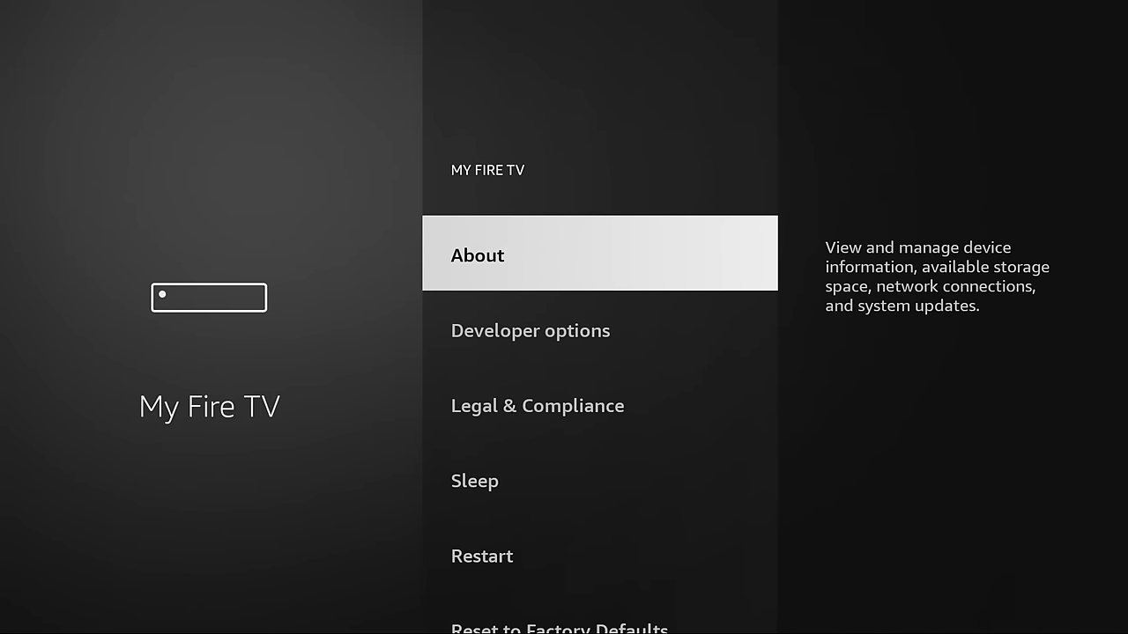
key("Escape")
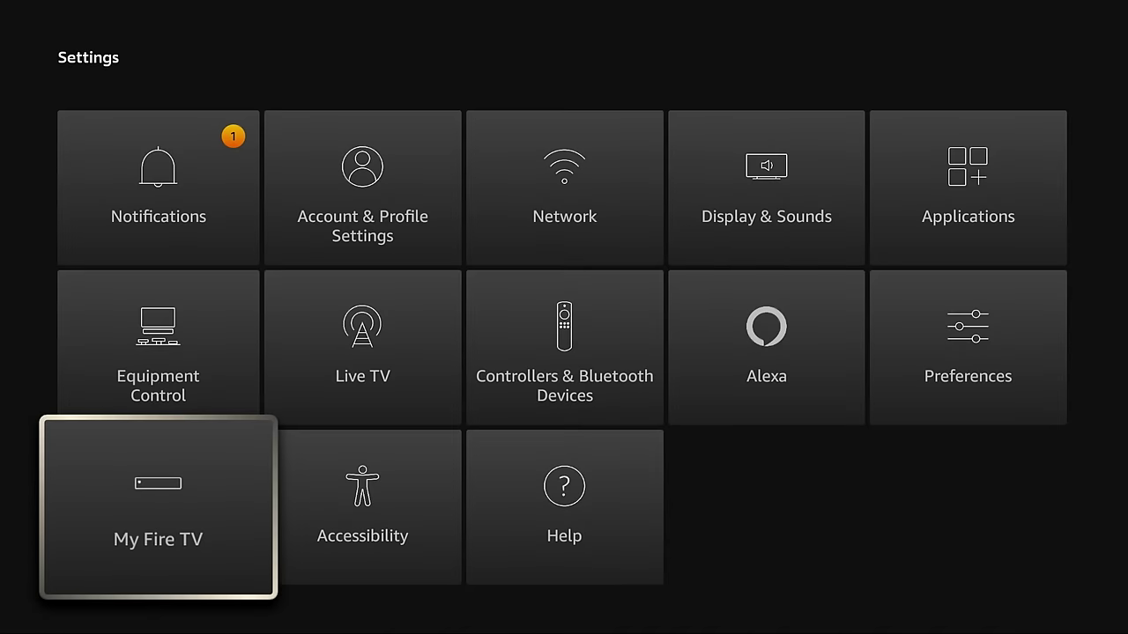
Step: Look through the settings categories from Account & Profile Settings to Applications, Controllers & Bluetooth Devices and Live TV
key("Up")
key("Up")
key("Right")
key("Right")
key("Right")
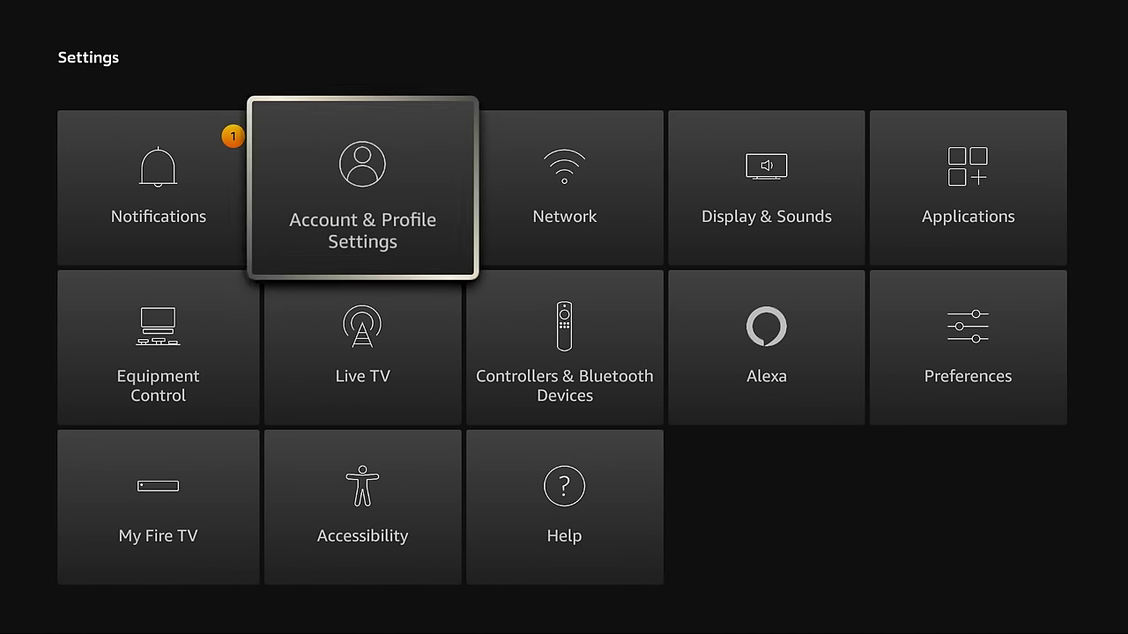
key("Right")
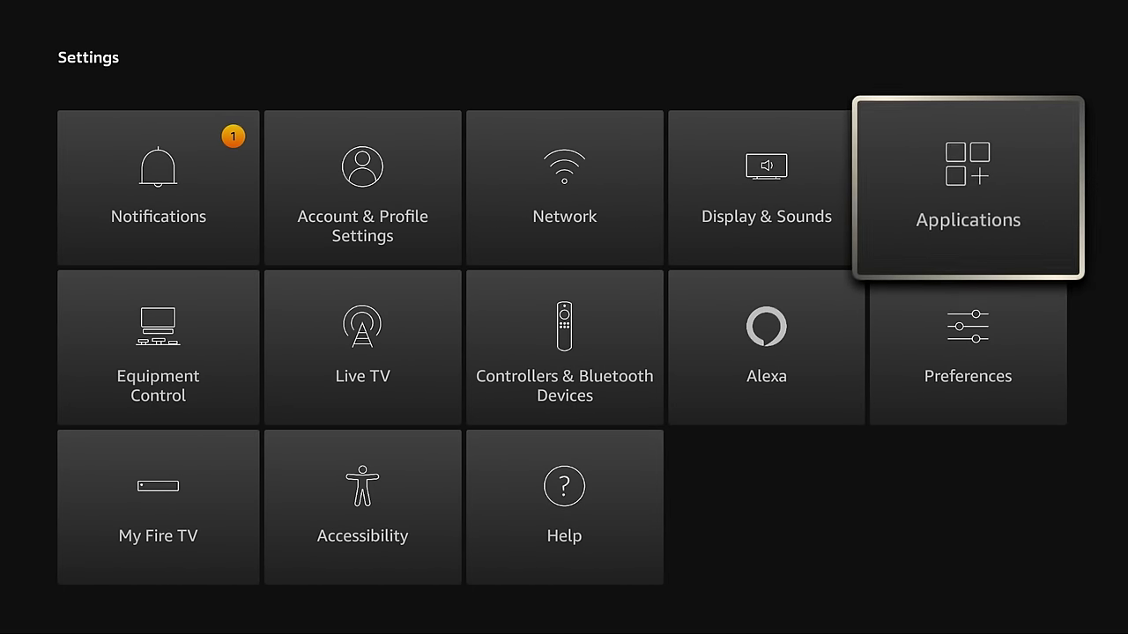
key("Down")
key("Left")
key("Left")
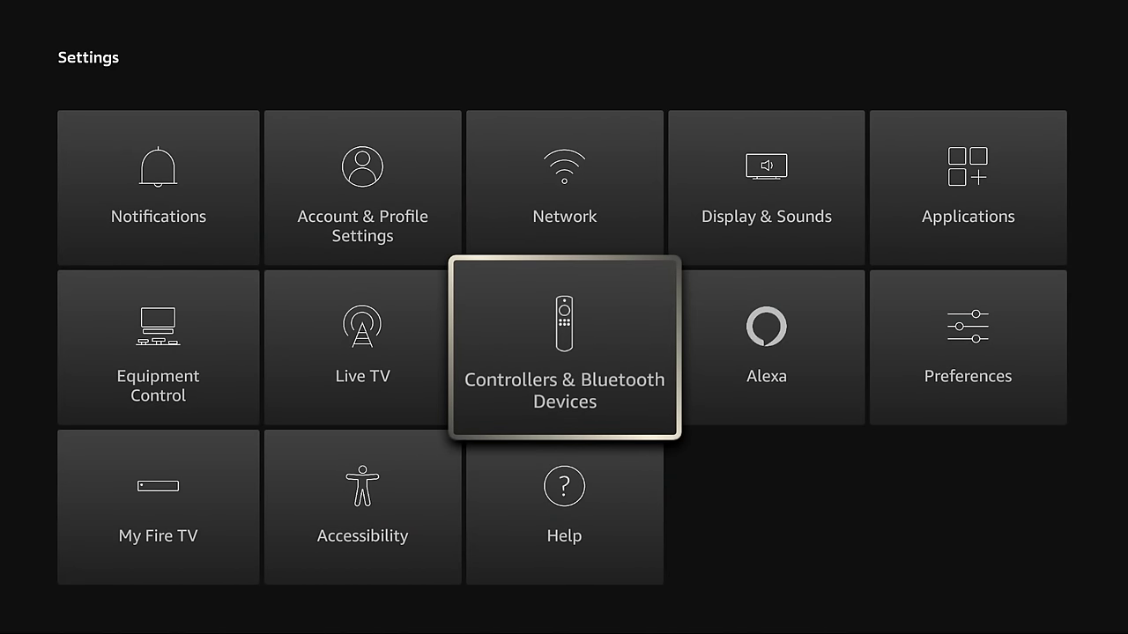
key("Left")
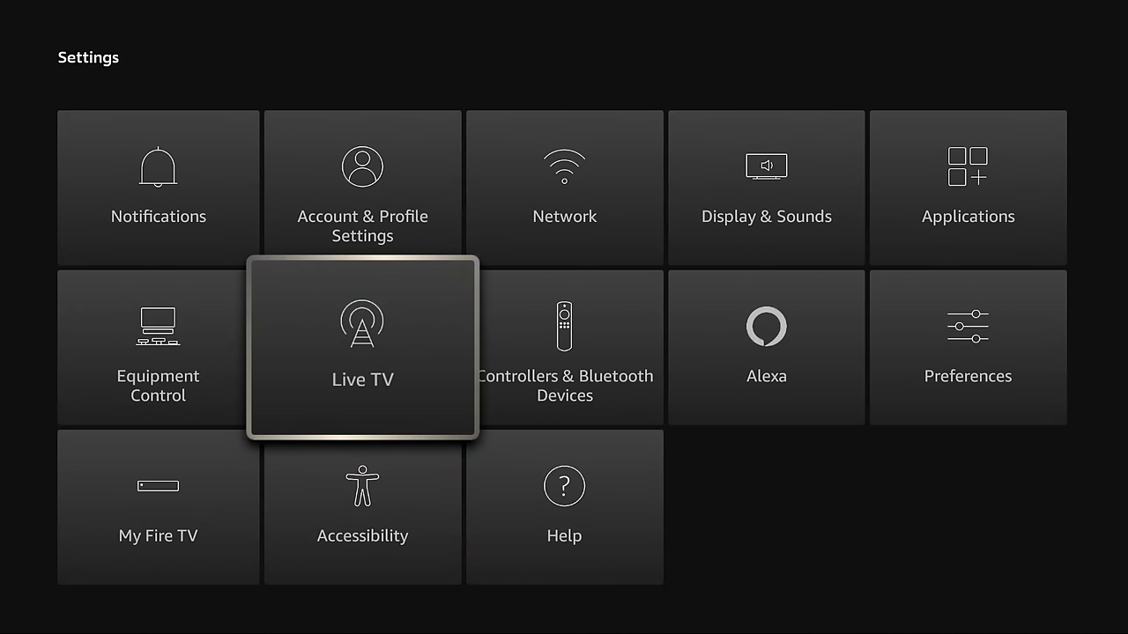
Step: Return to the home screen and bring up the quick-access shortcuts to view the Sleep option
key("Home")
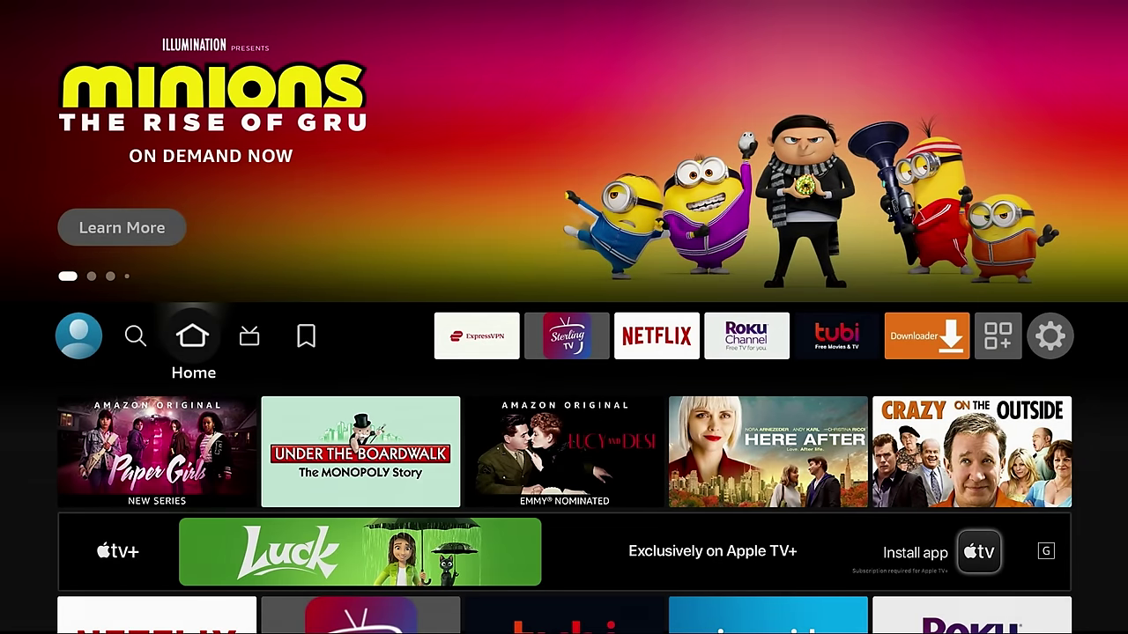
key("Home")
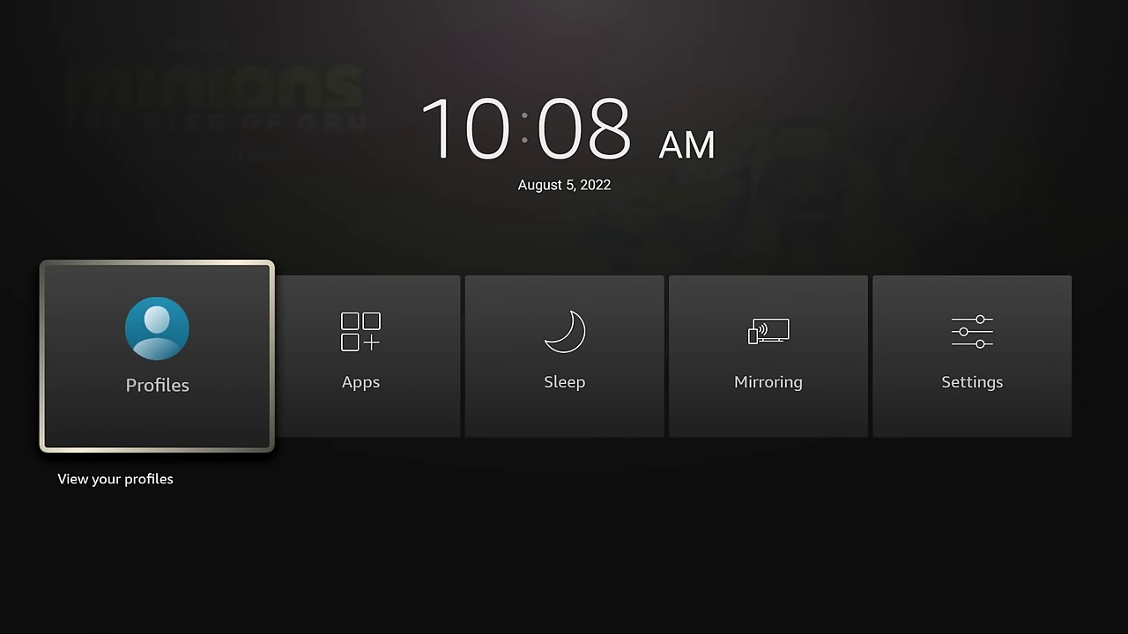
key("Right")
key("Right")
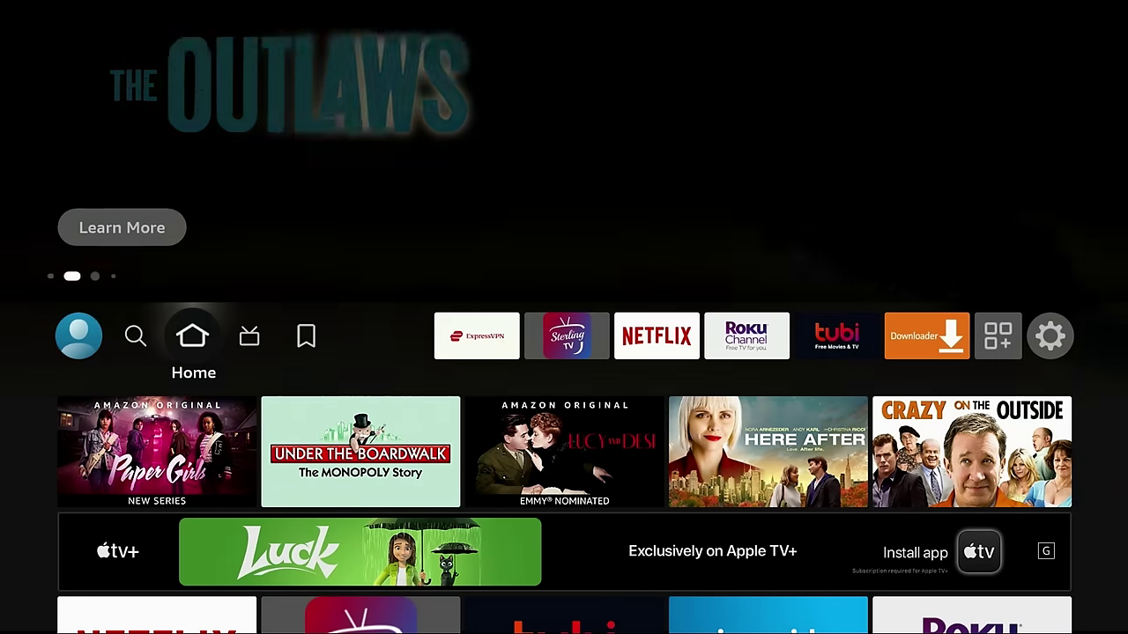
Step: Open Settings from the quick-access shortcuts and go to the Restart option under My Fire TV
key("Home")
key("Right")
key("Right")
key("Right")
key("Right")
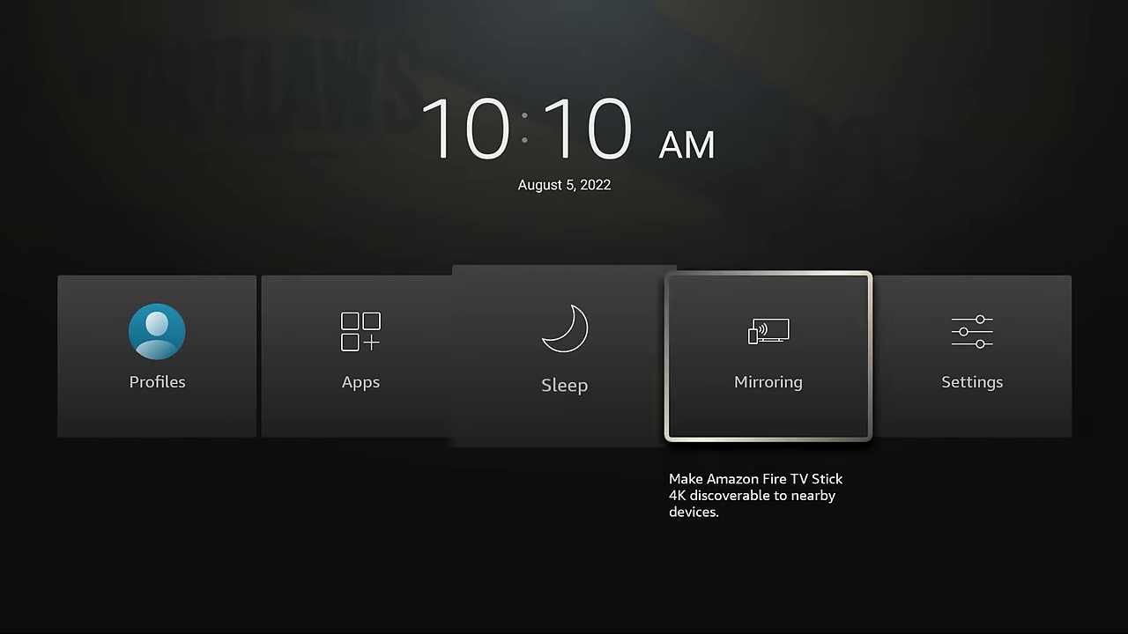
key("Return")
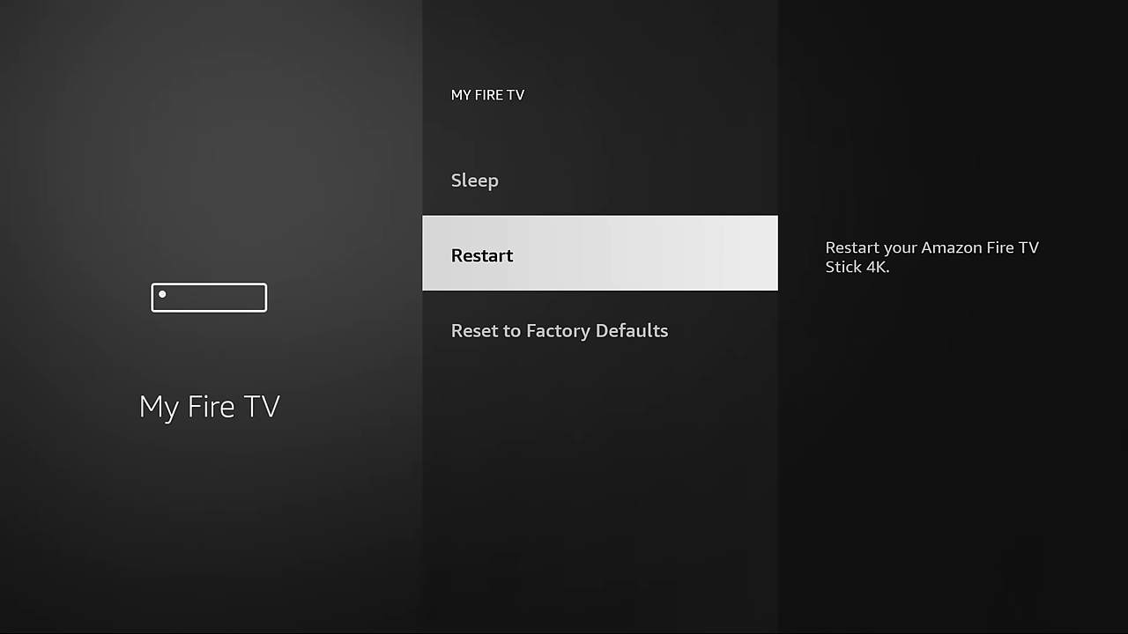
key("Up")
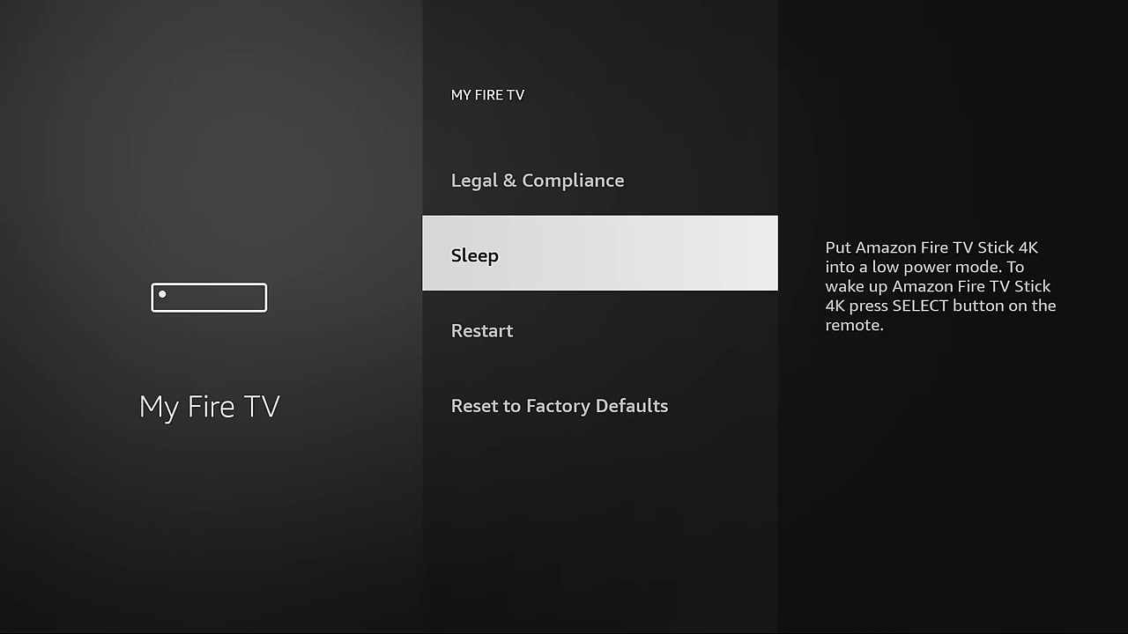
key("Down")
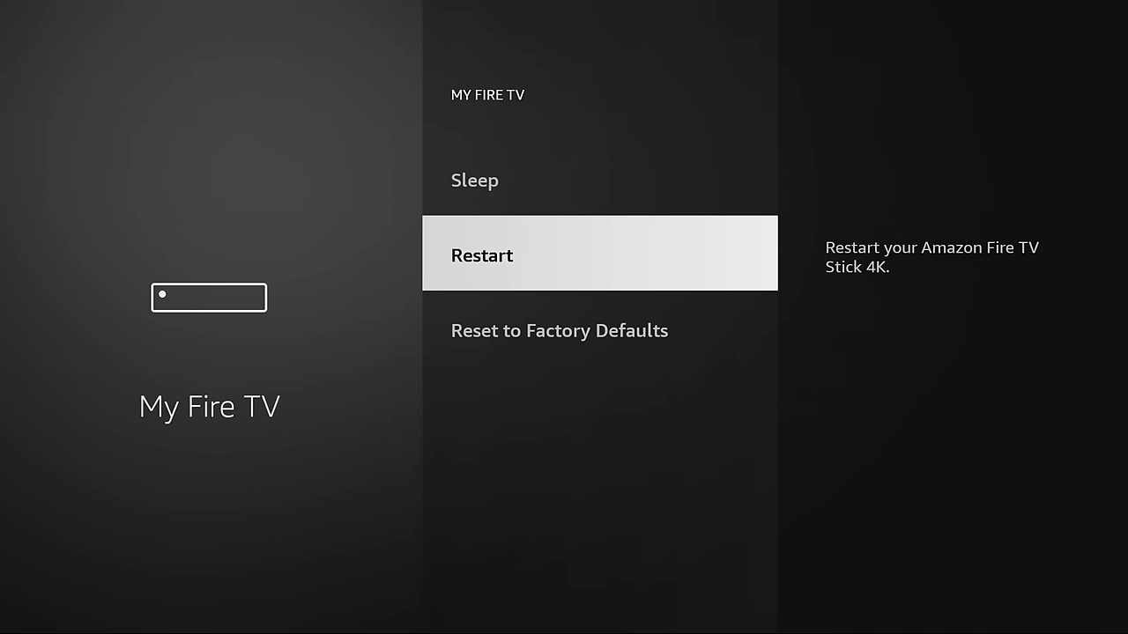
Step: Look over the Sleep, Restart and Reset to Factory Defaults options under My Fire TV and return to the Settings overview
key("Down")
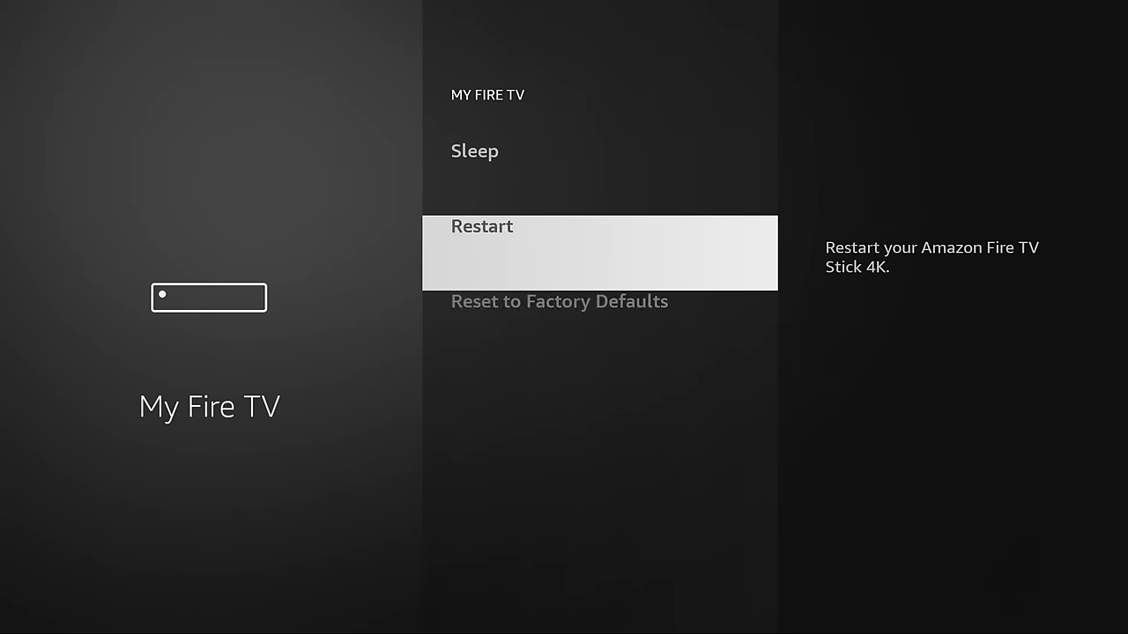
key("Up")
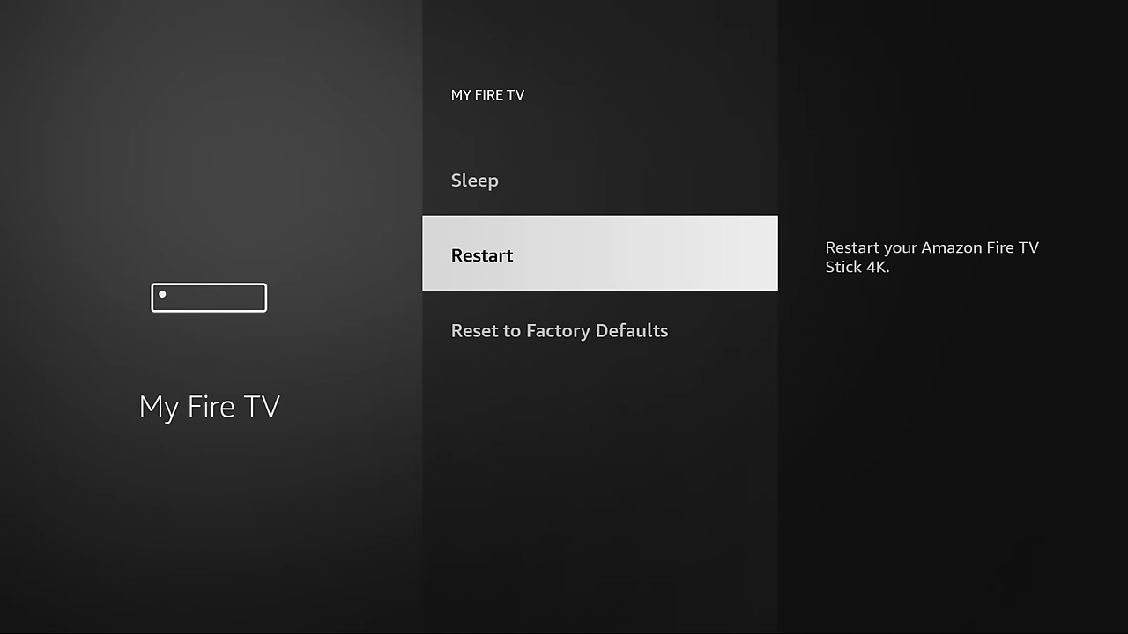
key("Down")
key("Up")
key("Up")
key("Down")
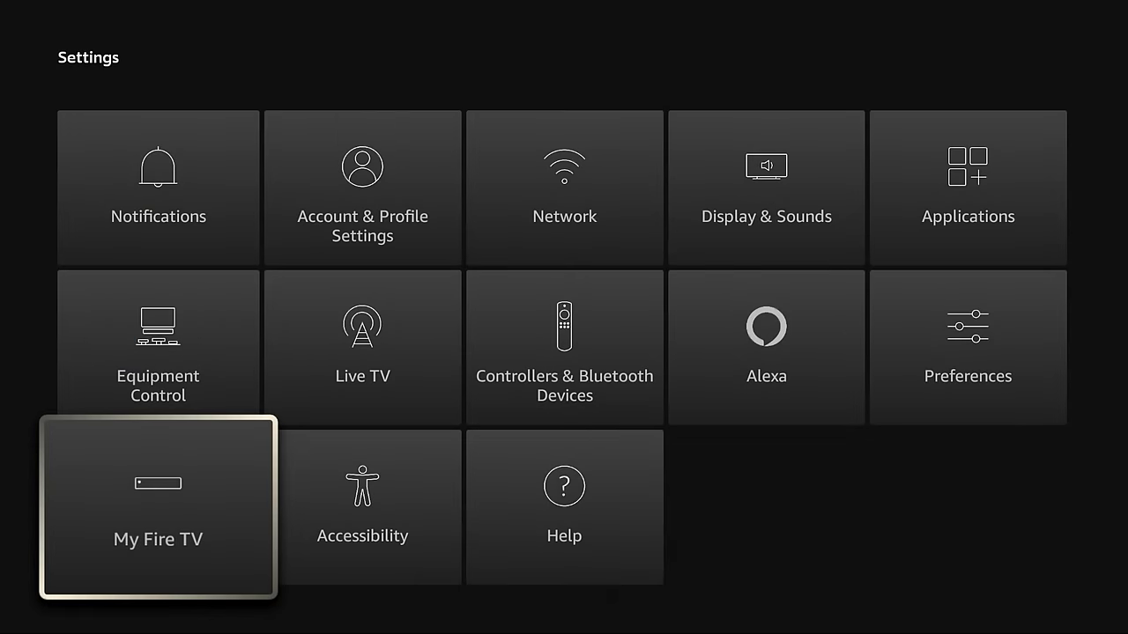
Step: Bring up the quick-access shortcuts and look through Profiles, Apps, Sleep, Mirroring and Settings, ending on Profiles
key("Home")
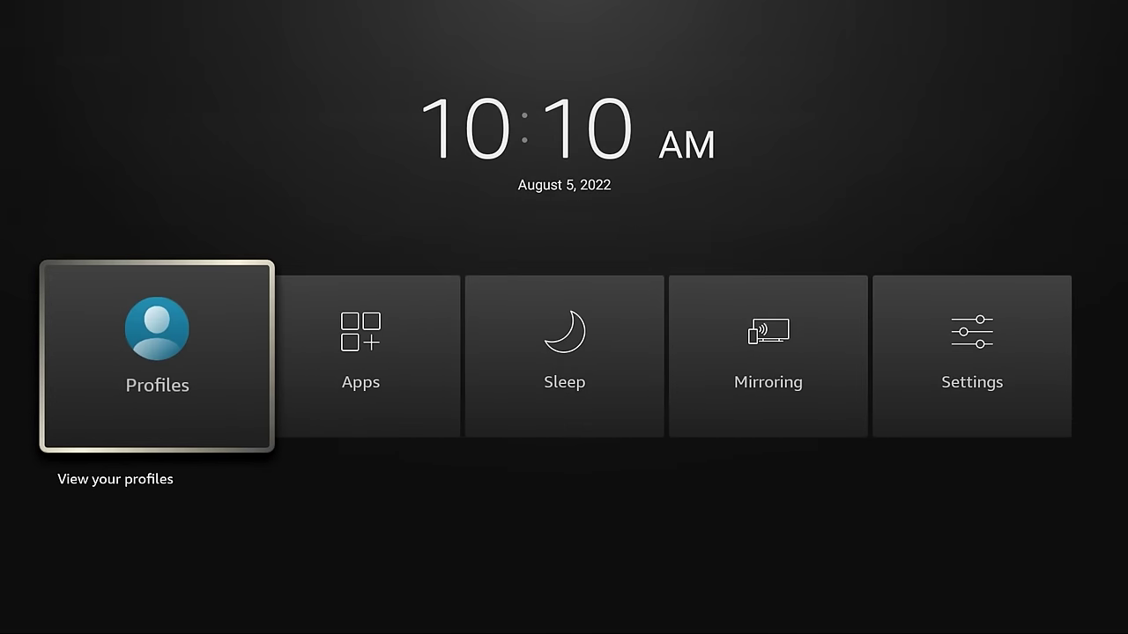
key("Right")
key("Right")
key("Right")
key("Right")
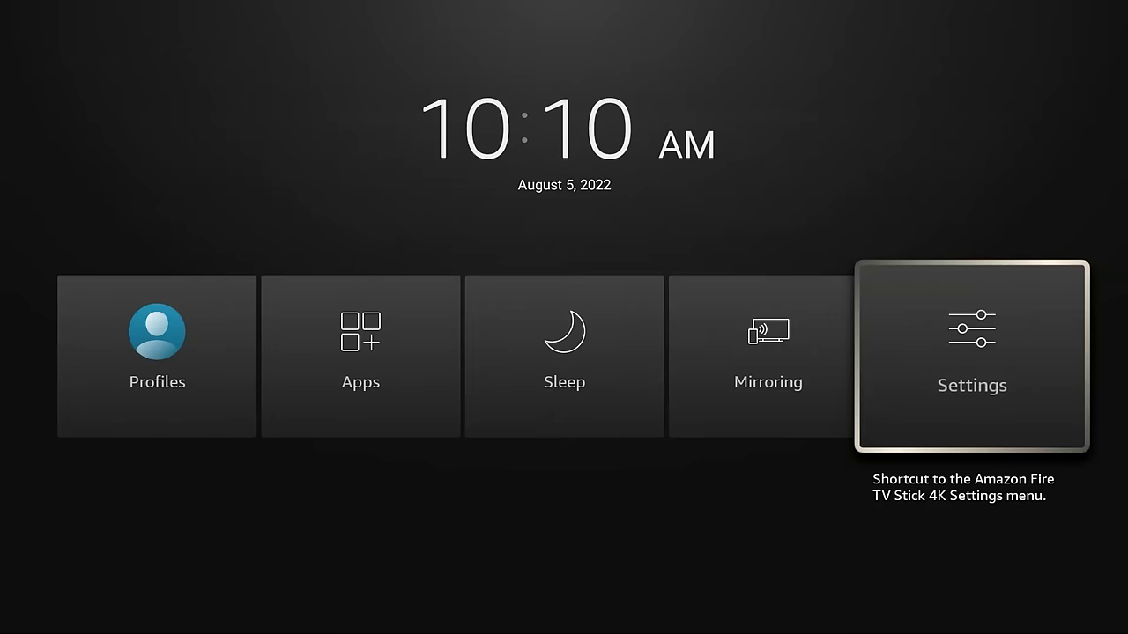
key("Left")
key("Left")
key("Left")
key("Left")
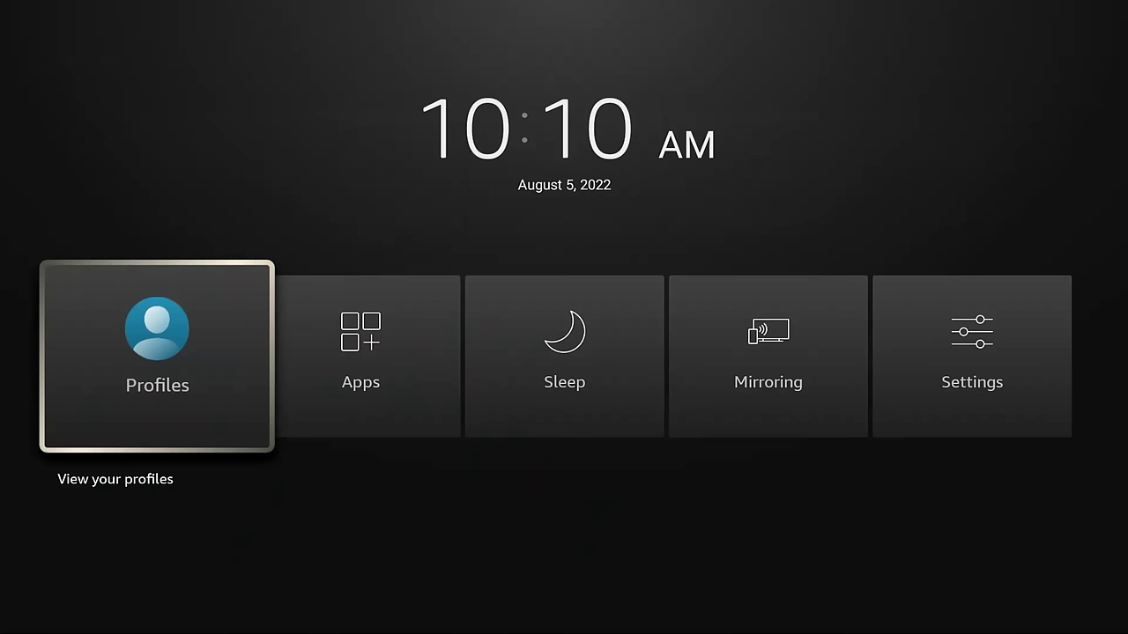
key("Right")
key("Right")
key("Right")
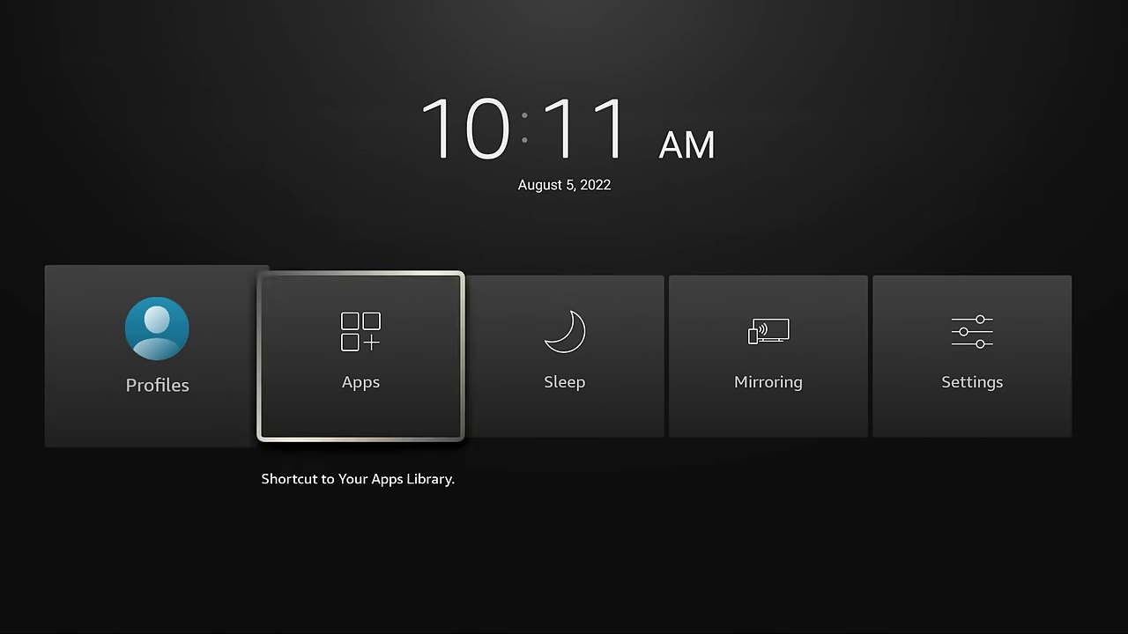
key("Left")
key("Left")
key("Left")
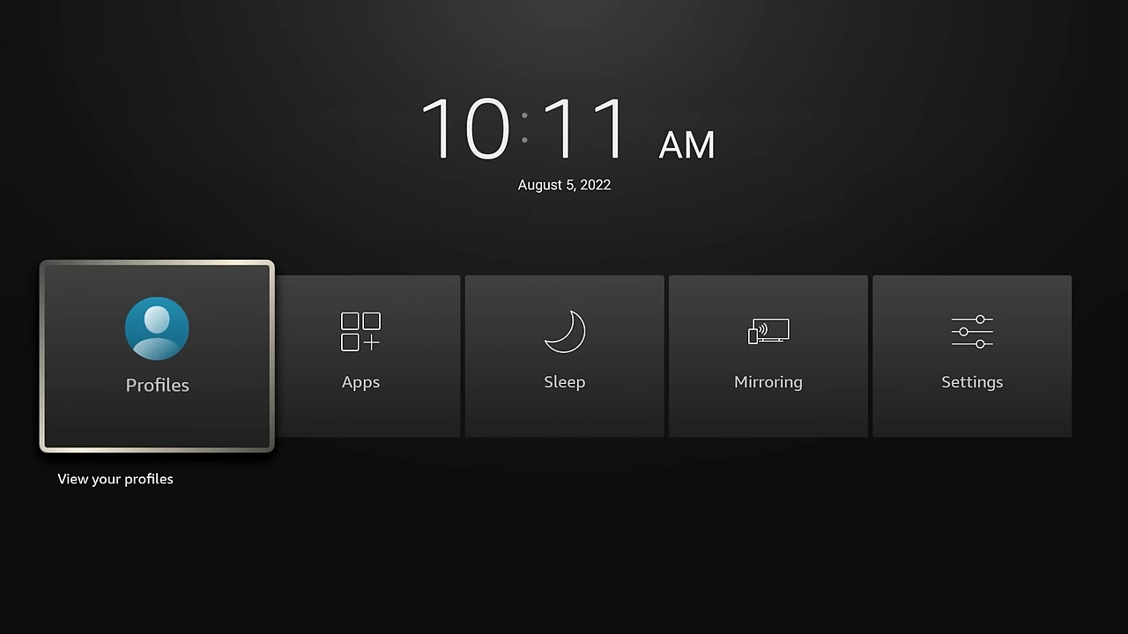